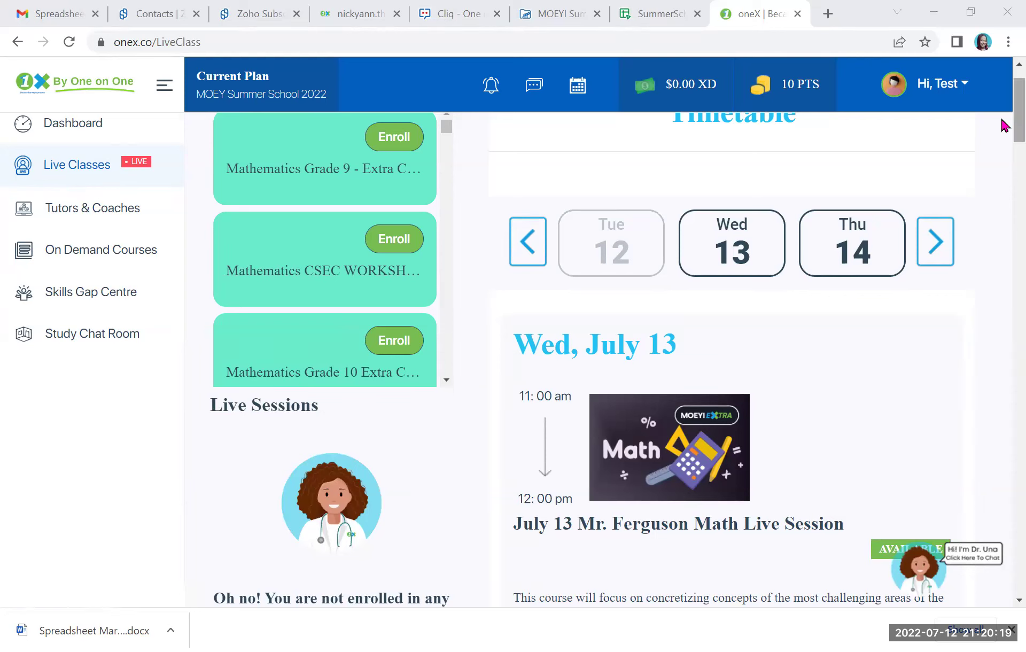
Scroll through the live sessions to find the July 13 Math Live Session card.
scroll(603, 179, "down", 20)
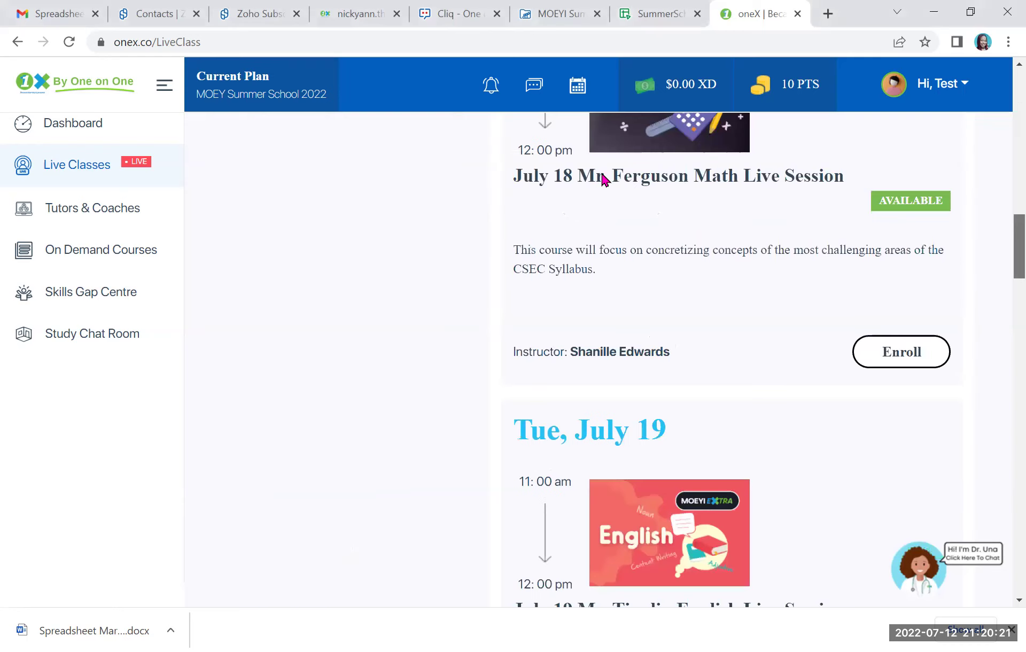
scroll(689, 240, "up", 20)
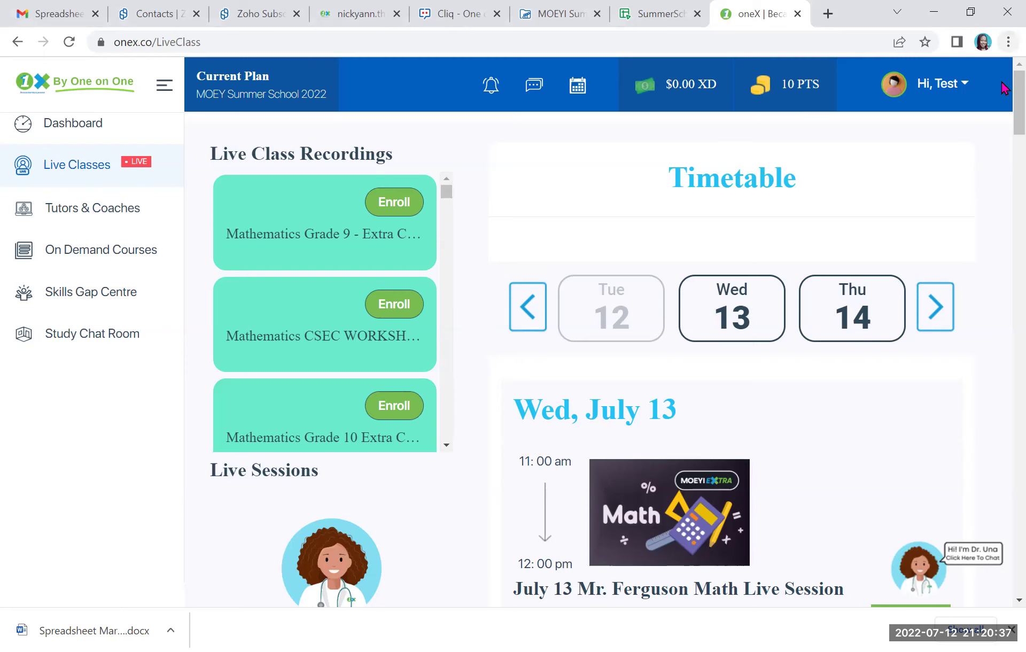
scroll(1005, 129, "down", 5)
scroll(1005, 129, "up", 1)
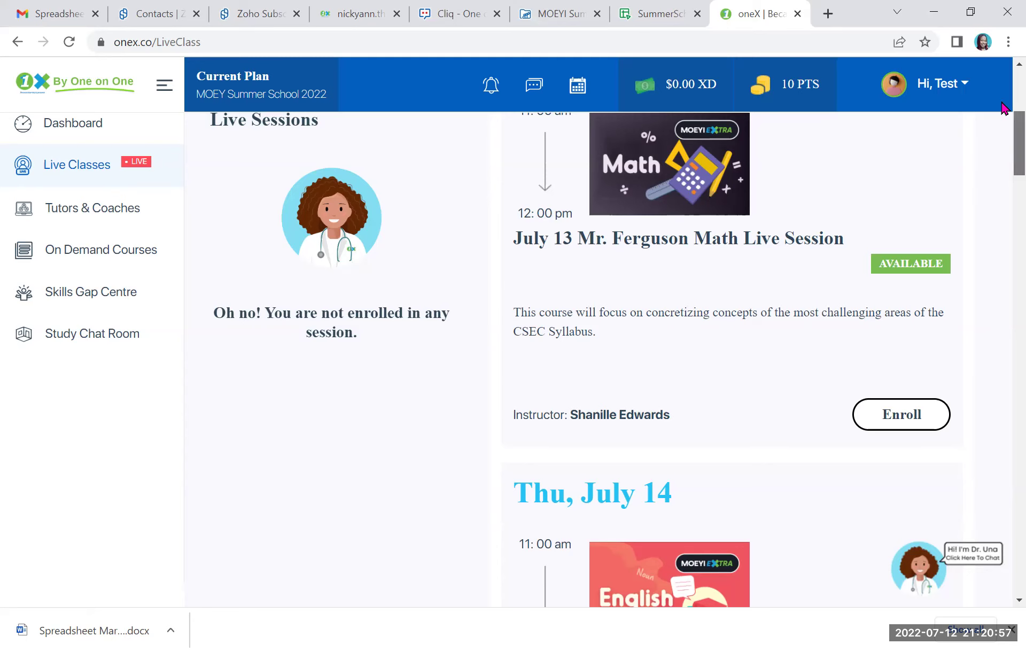
scroll(1002, 211, "up", 5)
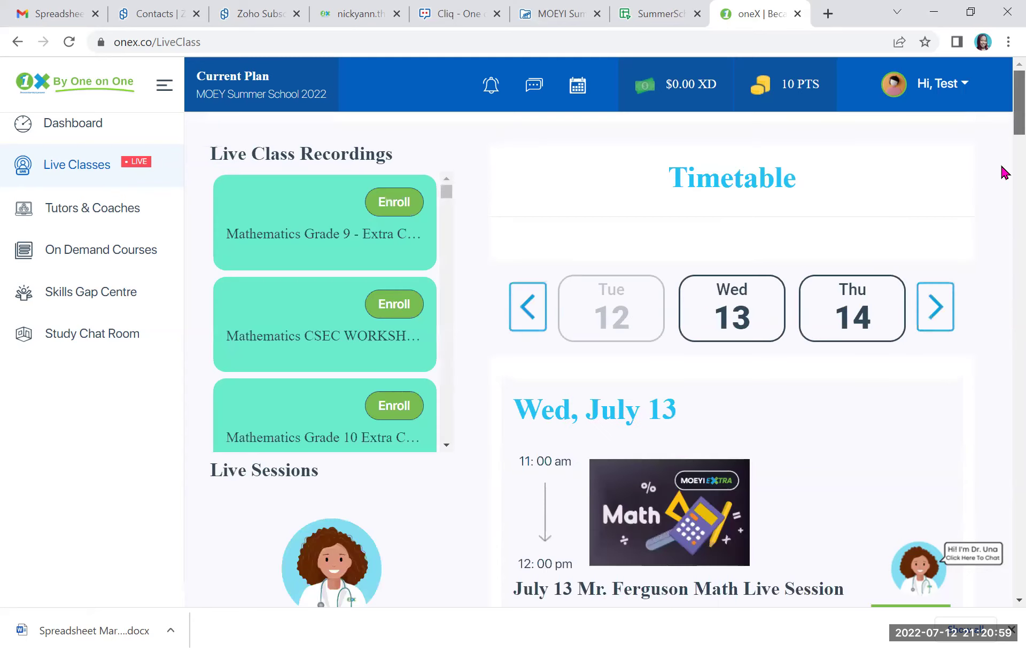
scroll(1002, 168, "down", 13)
scroll(1002, 141, "up", 8)
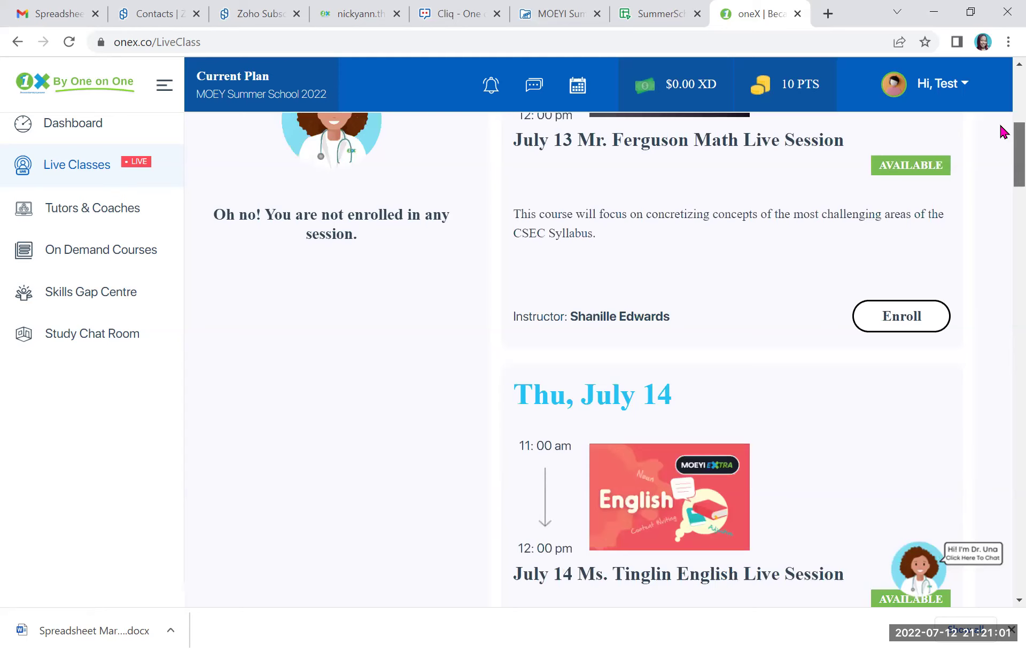
scroll(1003, 161, "up", 5)
scroll(1001, 261, "up", 1)
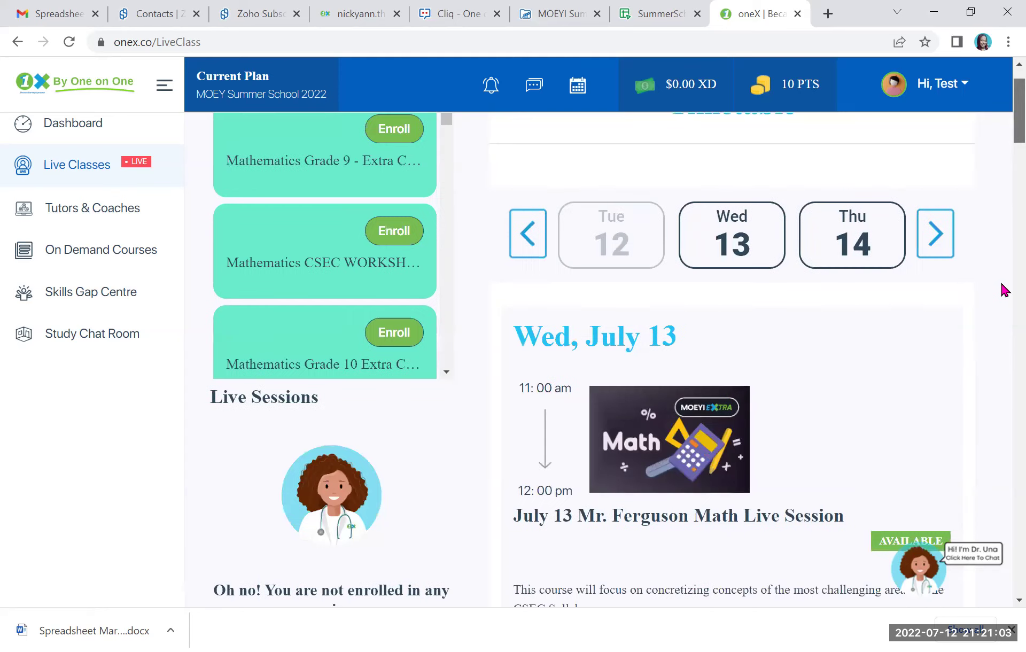
scroll(957, 187, "down", 20)
scroll(949, 177, "up", 20)
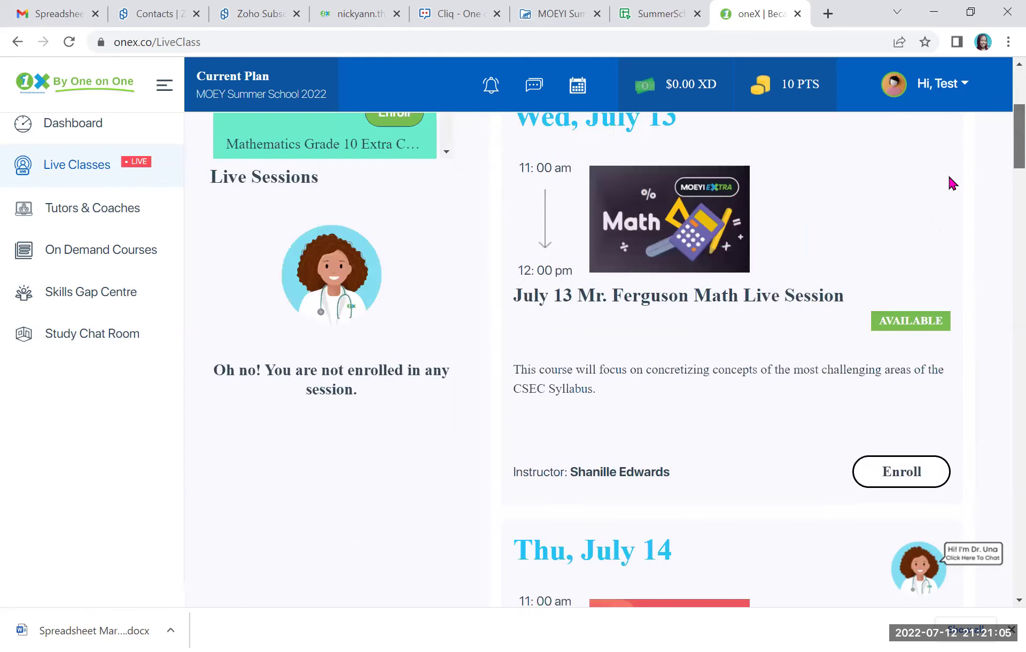
scroll(935, 156, "down", 1)
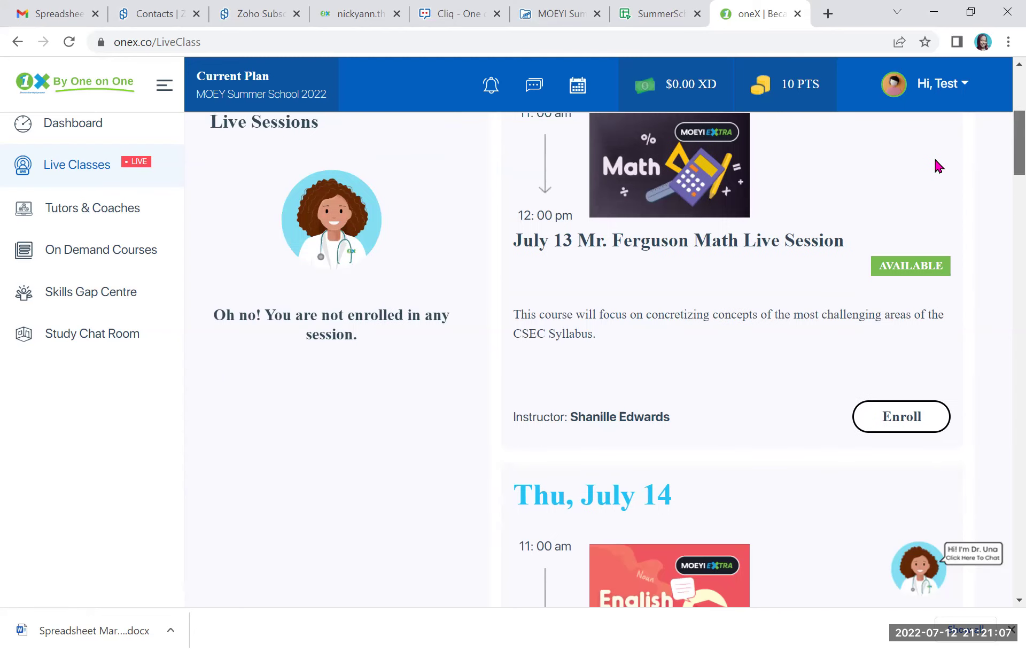
scroll(932, 152, "down", 1)
scroll(923, 139, "up", 3)
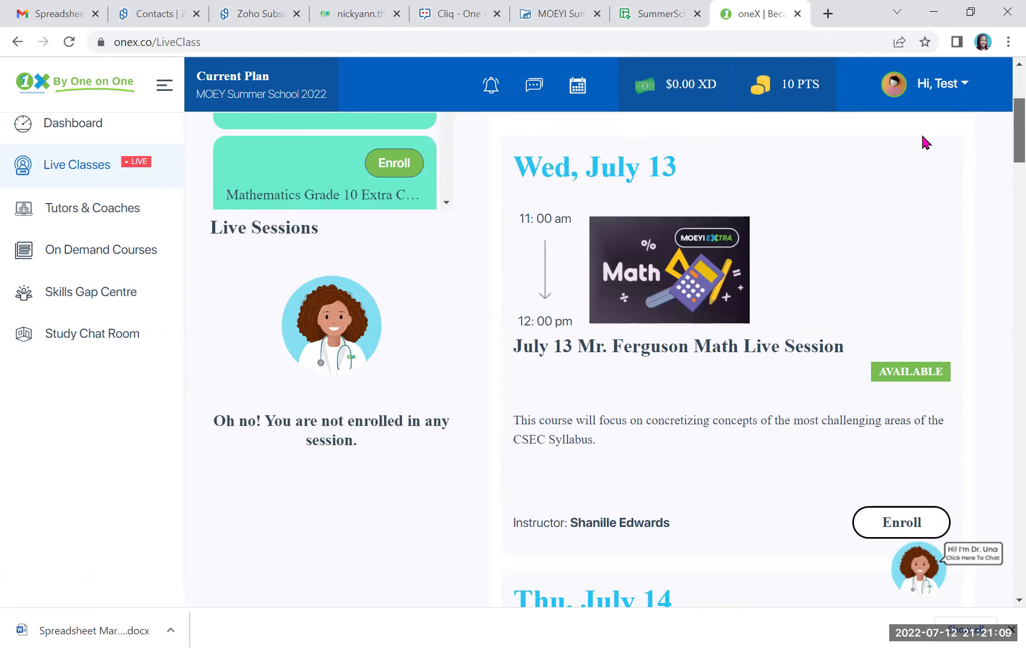
scroll(925, 142, "up", 2)
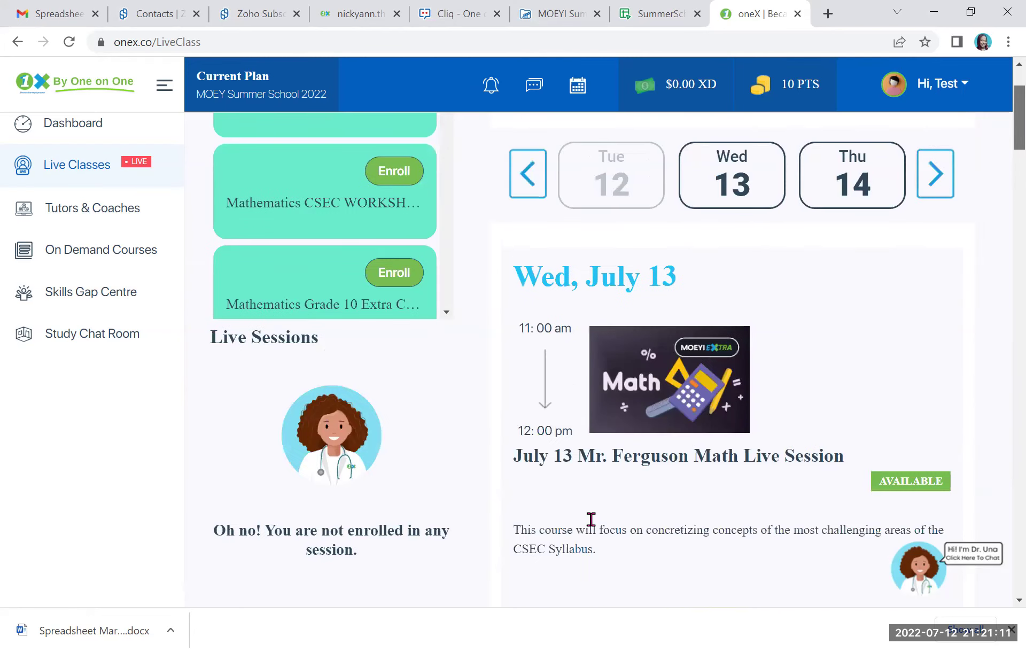
scroll(556, 534, "up", 1)
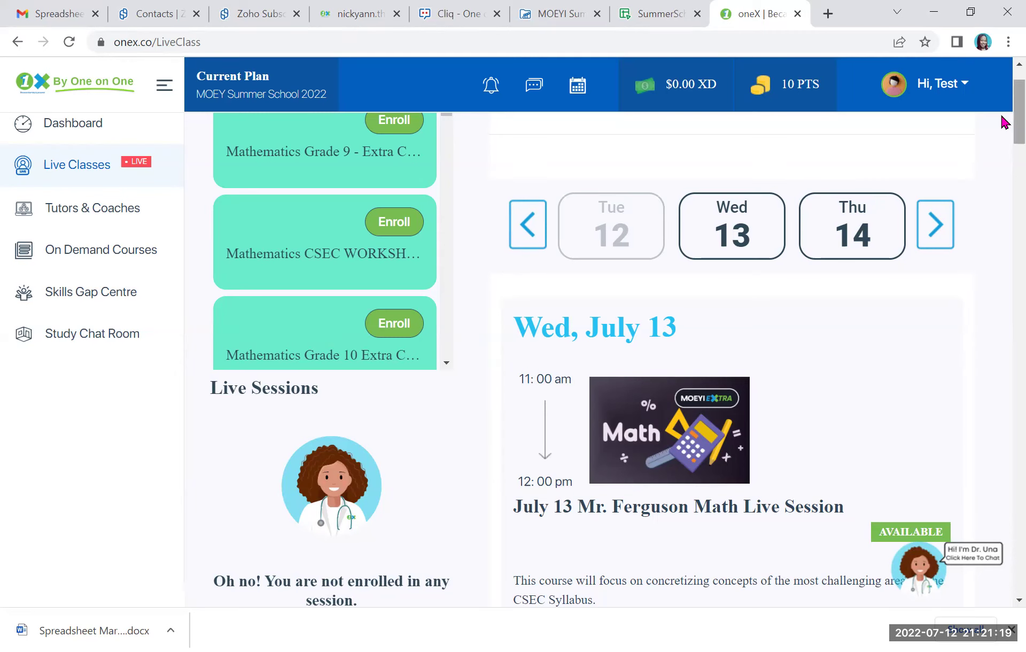
scroll(1005, 169, "down", 7)
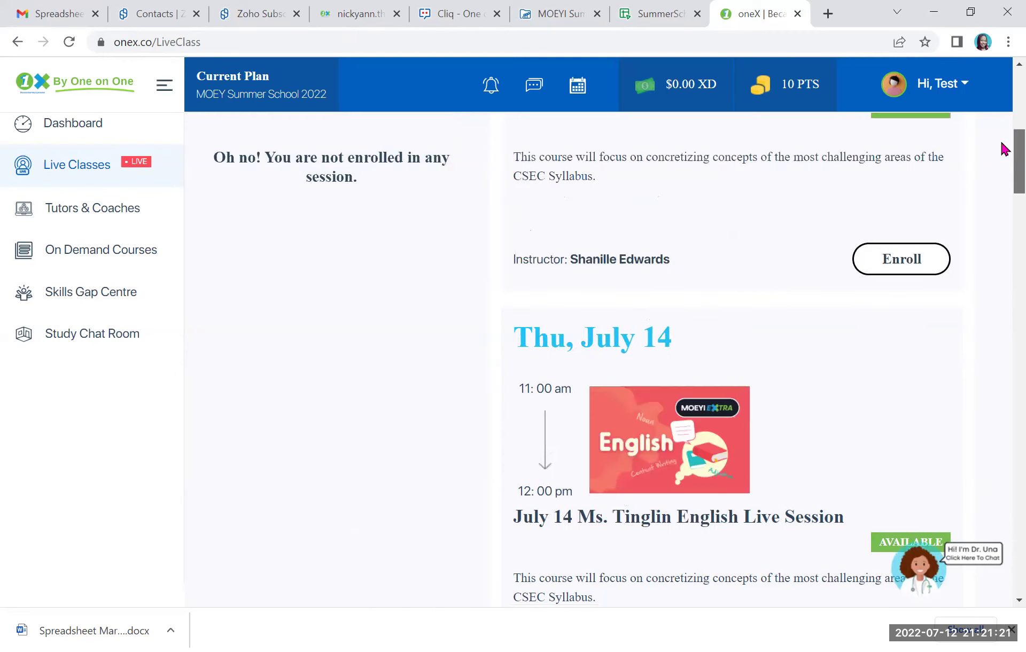
scroll(1004, 150, "up", 3)
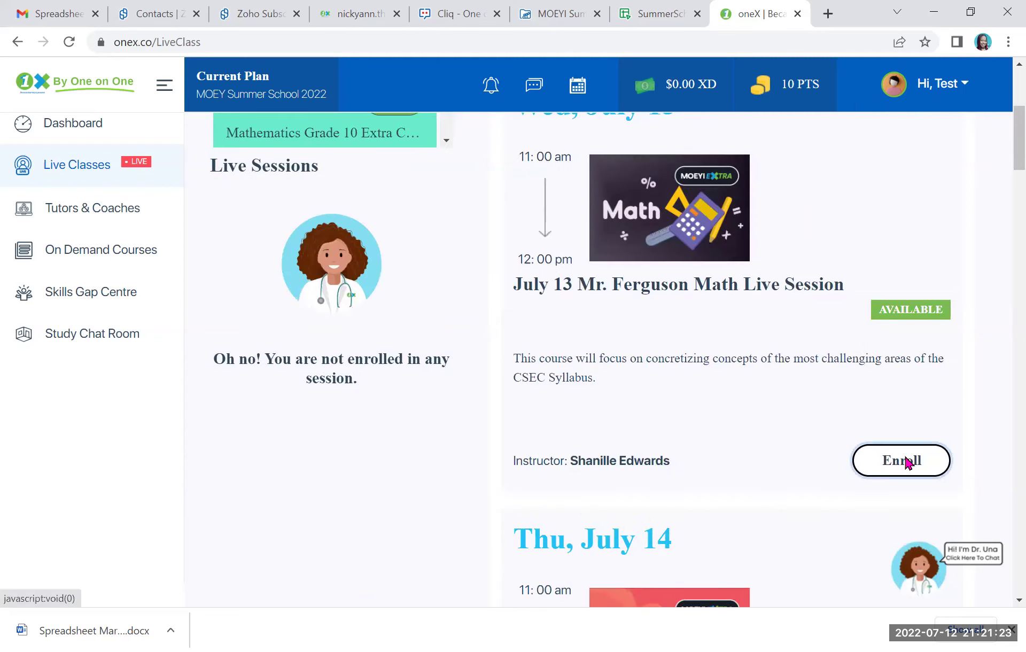
Enroll in the July 13 Mr. Ferguson Math session and scroll back to confirm it's booked.
left_click(904, 461)
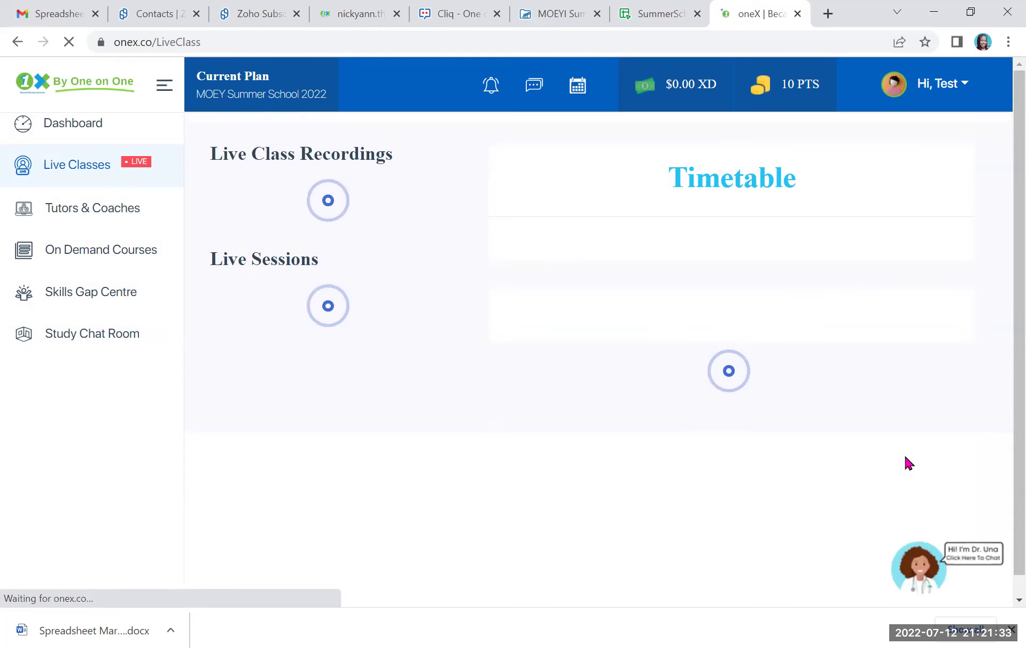
scroll(1005, 252, "down", 15)
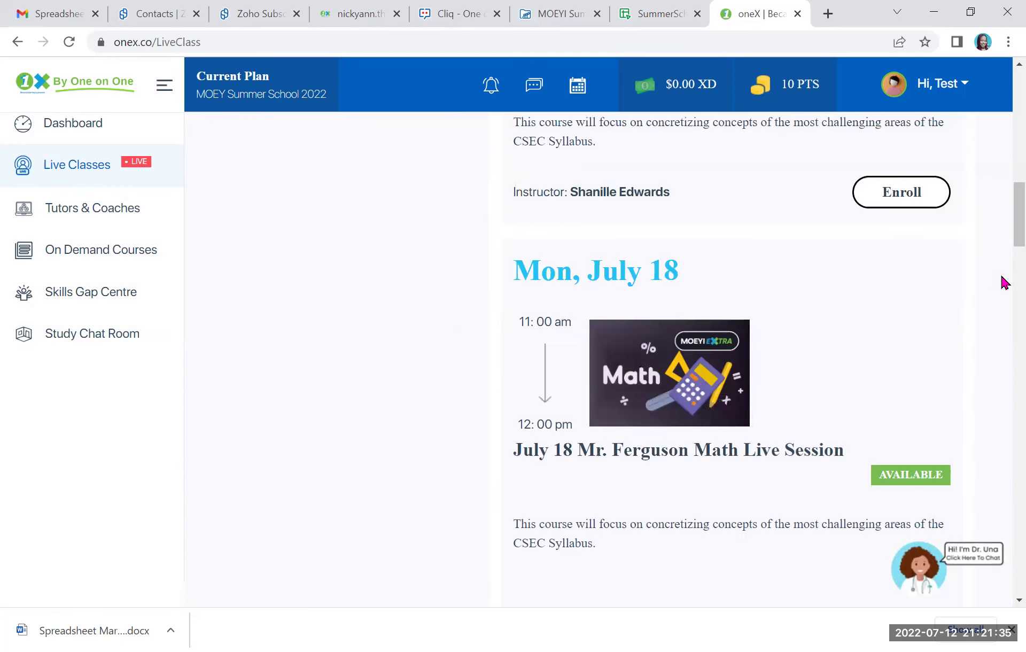
scroll(1005, 248, "down", 5)
scroll(995, 225, "up", 5)
scroll(986, 172, "up", 7)
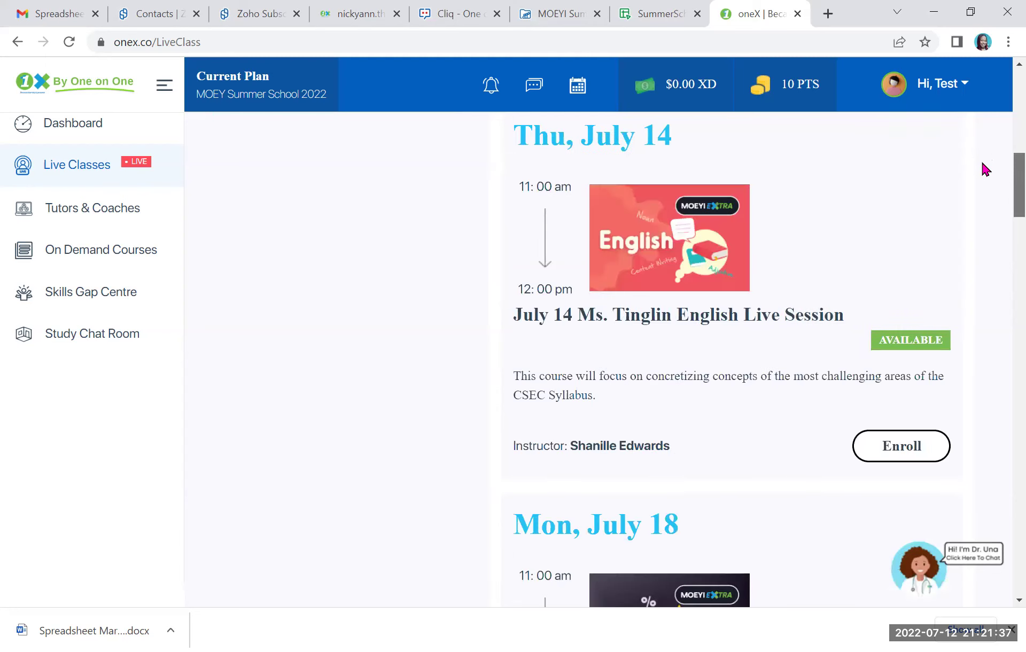
scroll(980, 156, "up", 4)
scroll(251, 301, "up", 5)
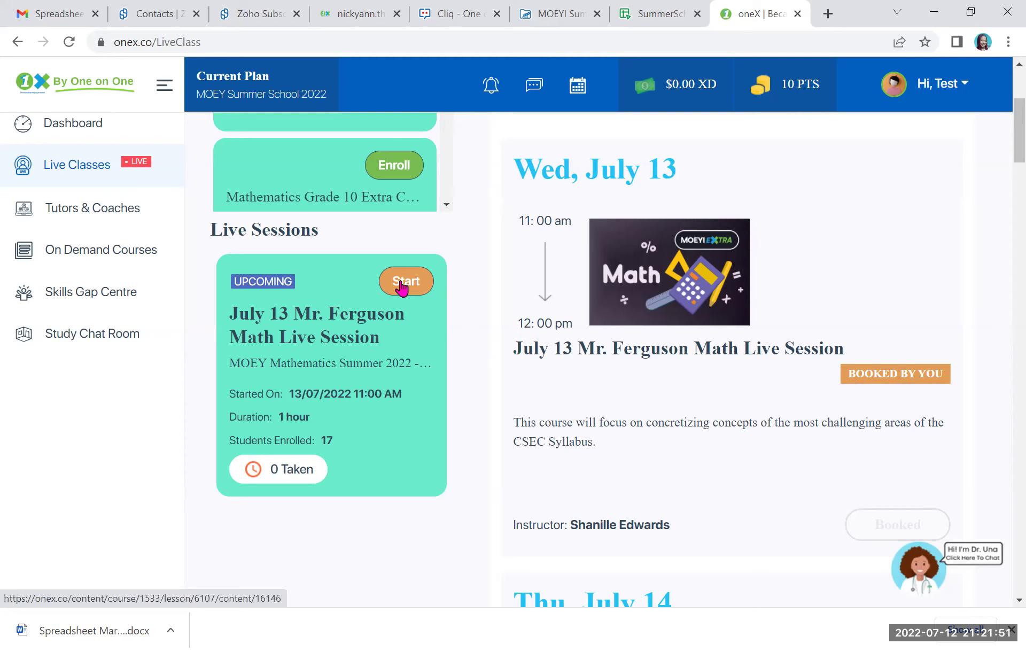
left_click(402, 288)
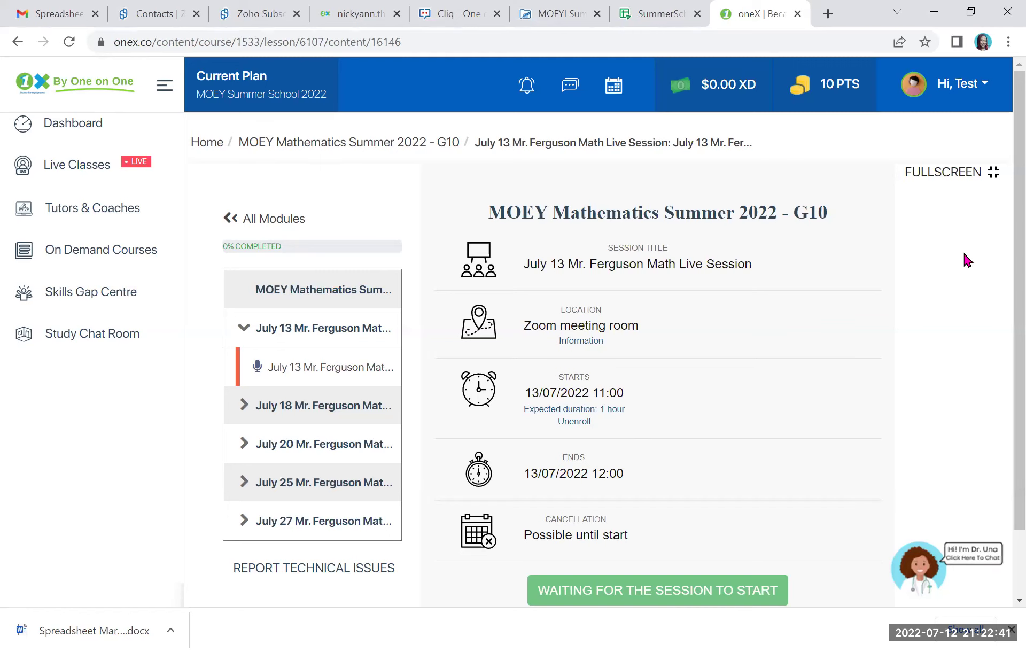
scroll(585, 607, "down", 1)
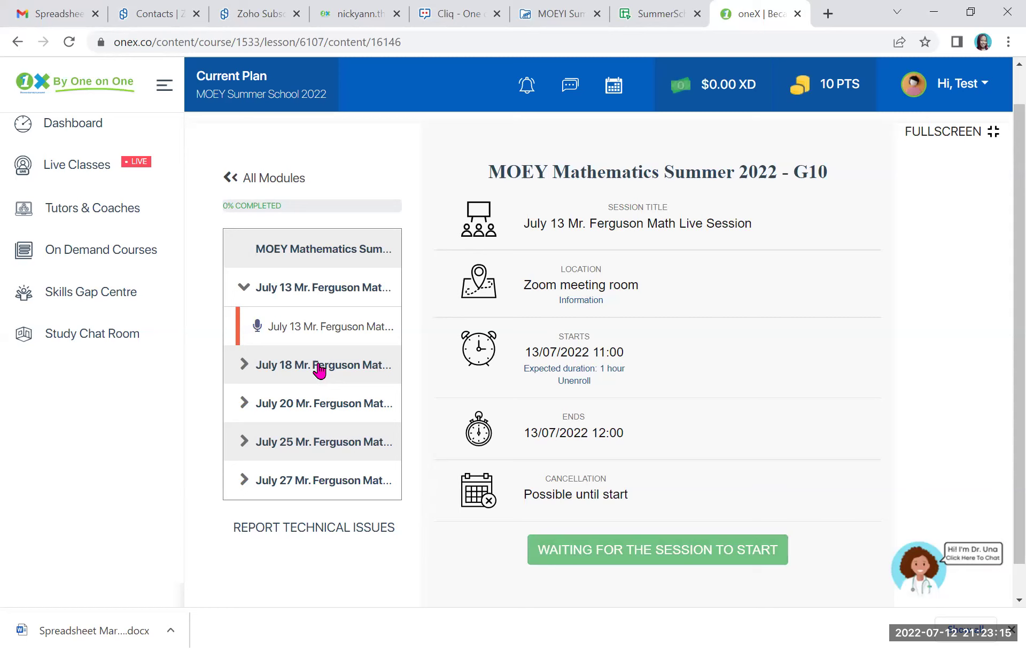
Expand the July 18 module and view its Mr. Ferguson Math Live Session details.
left_click(301, 370)
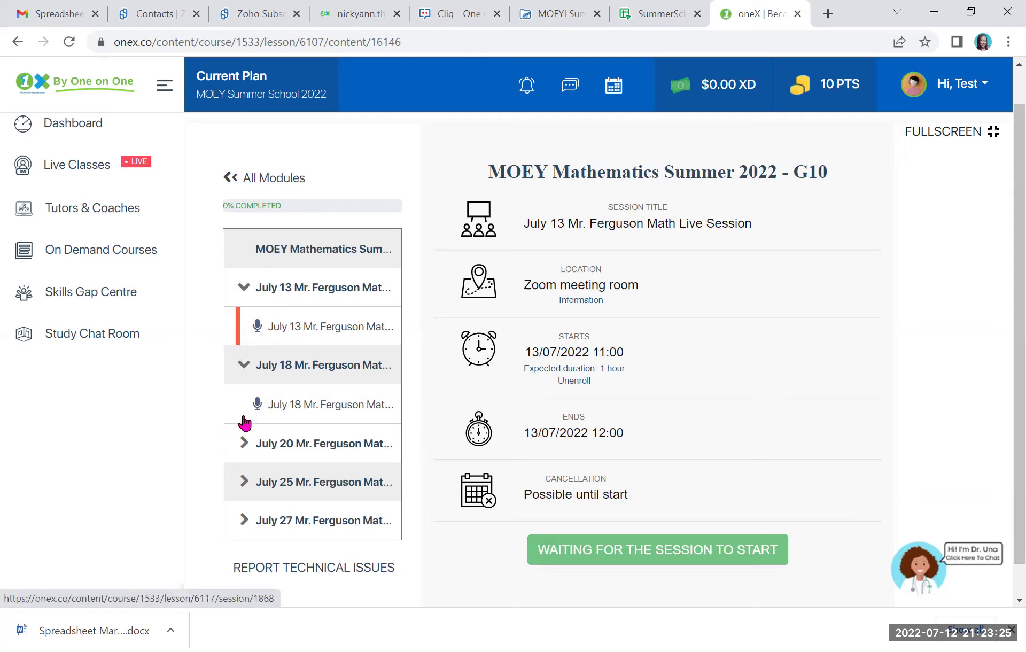
left_click(288, 411)
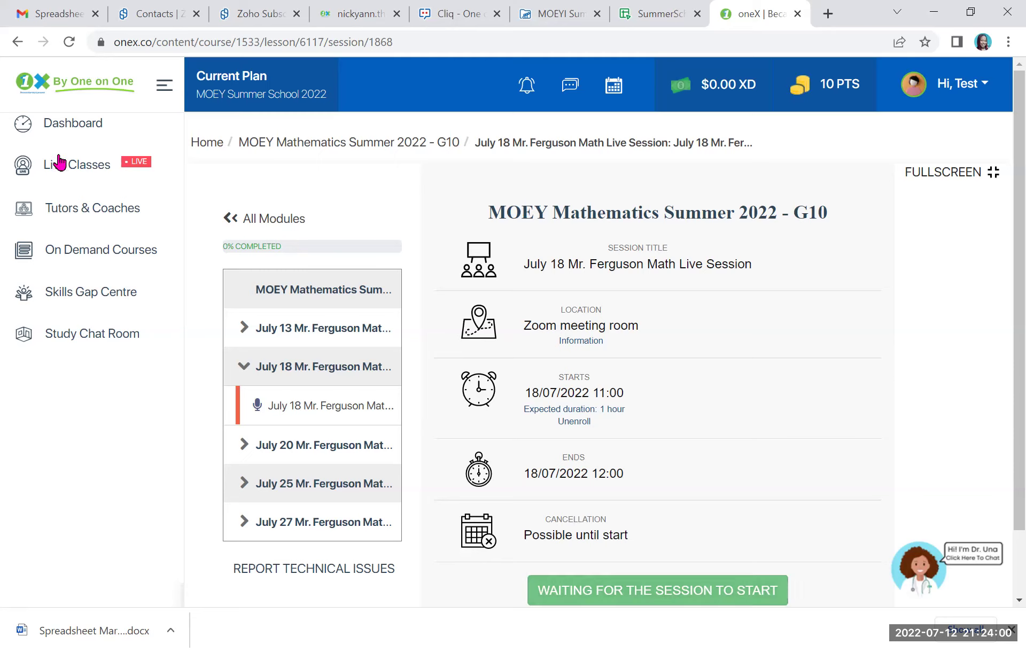
Go to On Demand Courses and browse the Mathematics Grades 9 to 11 course grid.
left_click(82, 262)
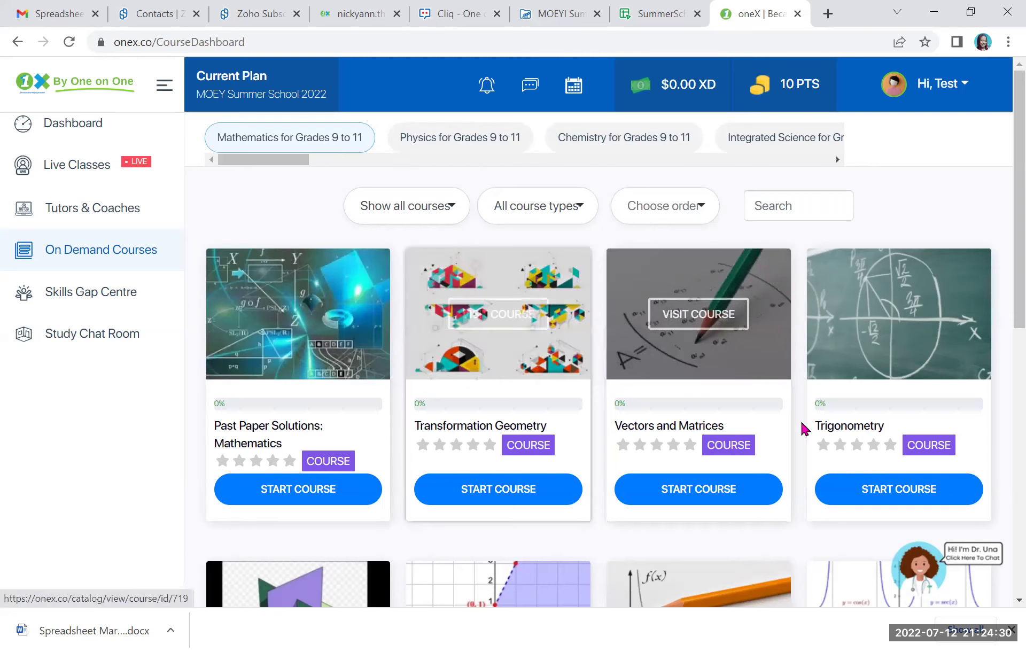
scroll(1002, 296, "down", 1)
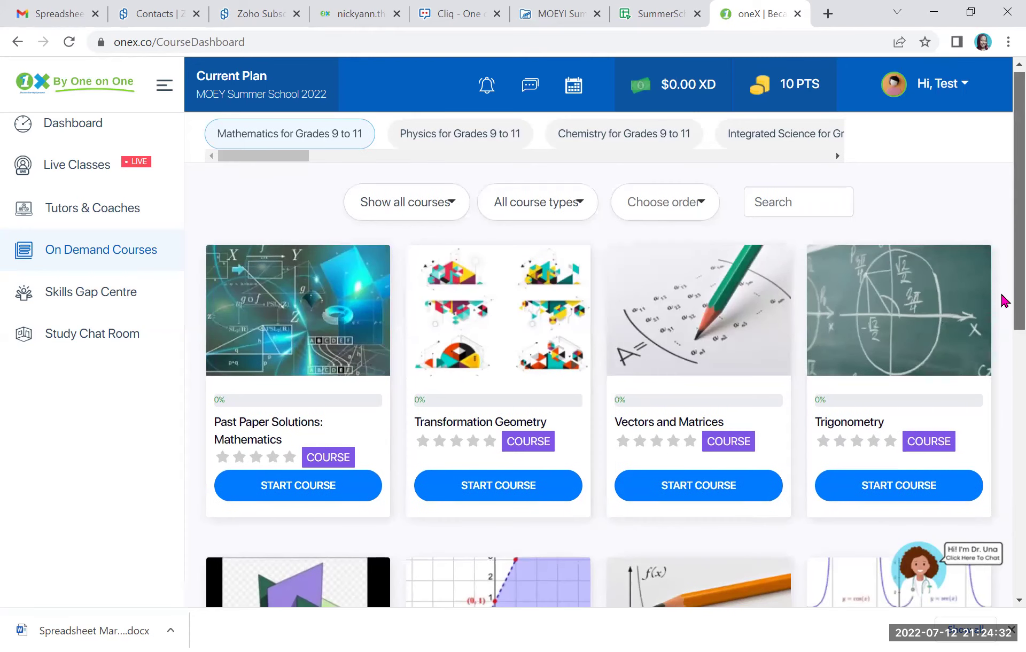
scroll(1004, 428, "down", 10)
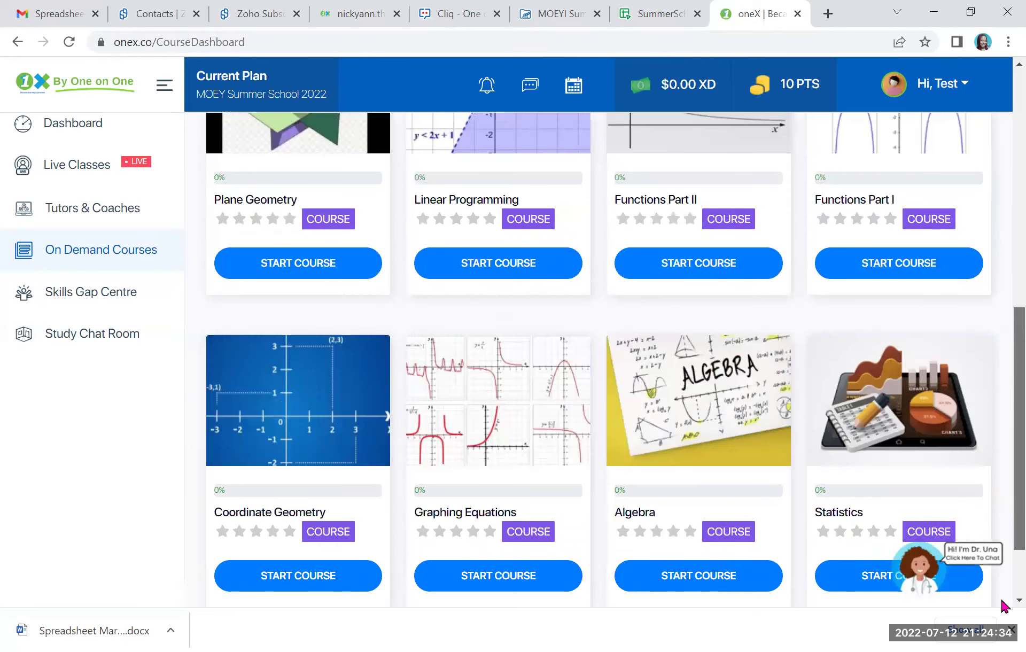
scroll(1001, 550, "up", 1)
scroll(1001, 266, "up", 5)
scroll(976, 142, "up", 5)
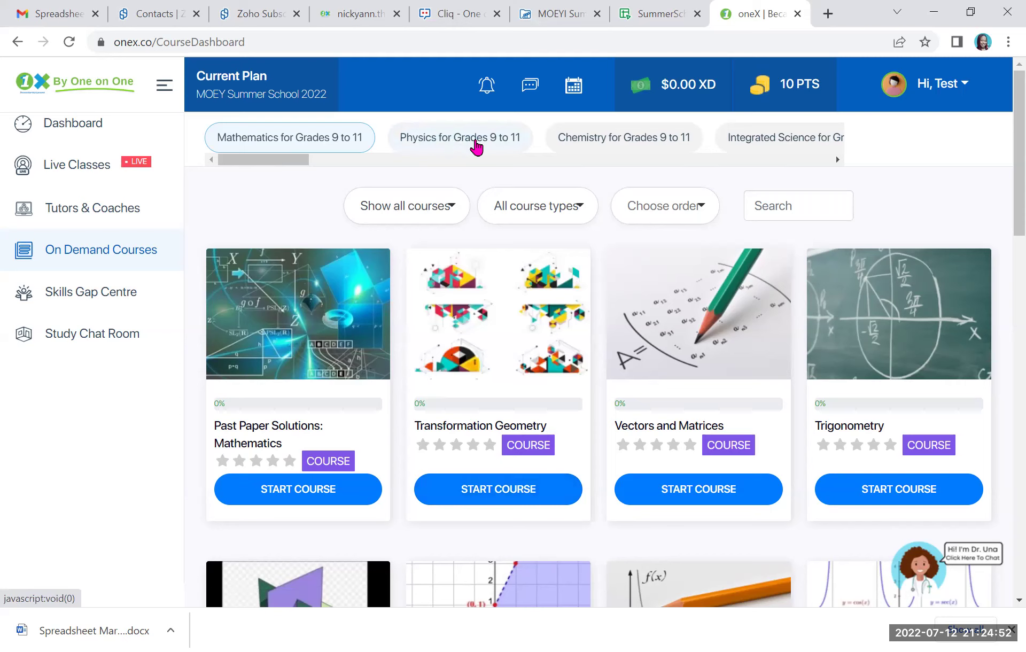
Scroll the subject category strip right twice, then back to the start.
left_click(836, 160)
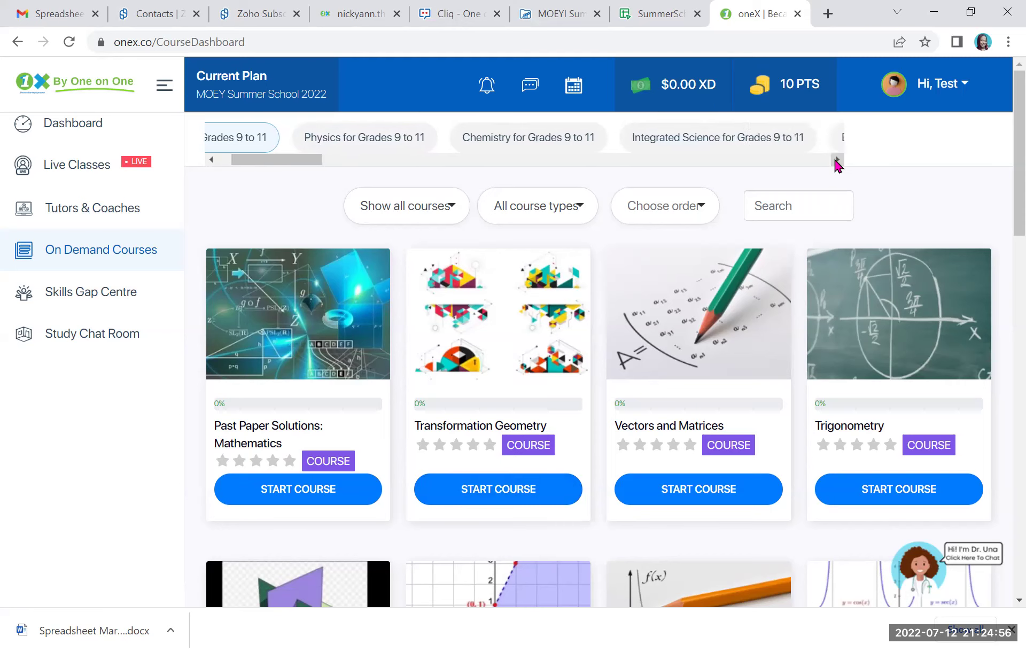
left_click(837, 159)
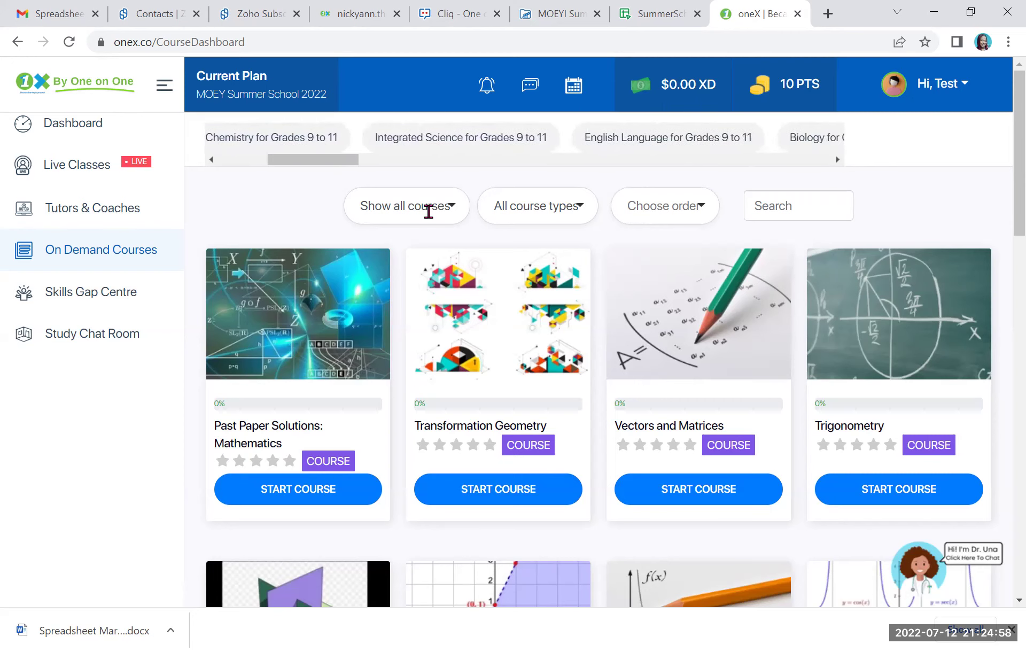
left_click(212, 159)
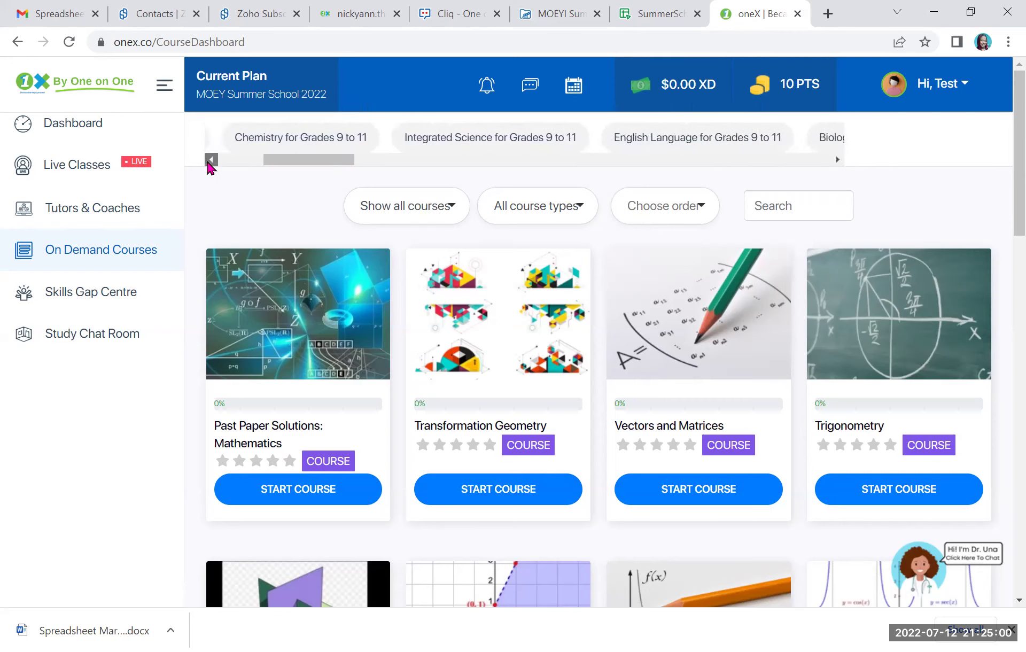
mouse_move(498, 336)
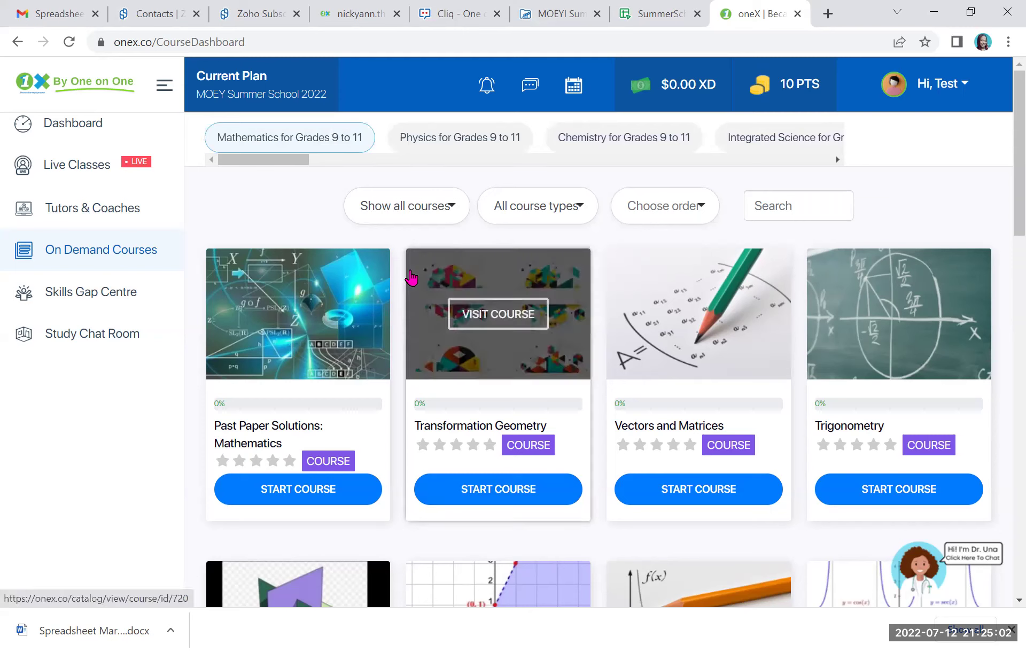
Start the Transformation Geometry course and scroll to its Part I lesson and quiz list.
left_click(476, 501)
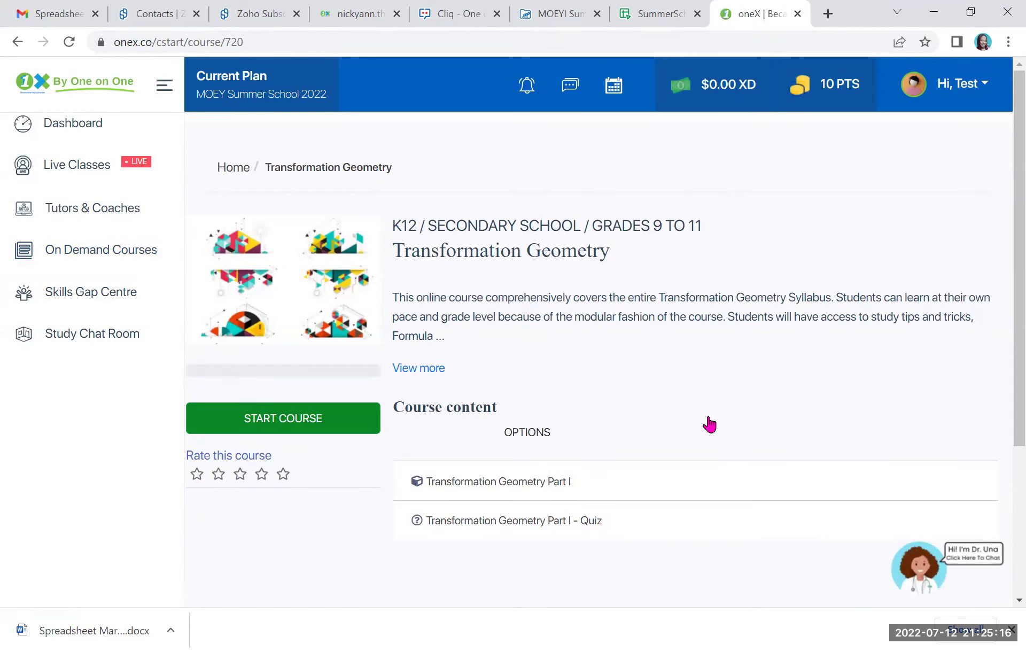
left_click_drag(1003, 282, 1003, 373)
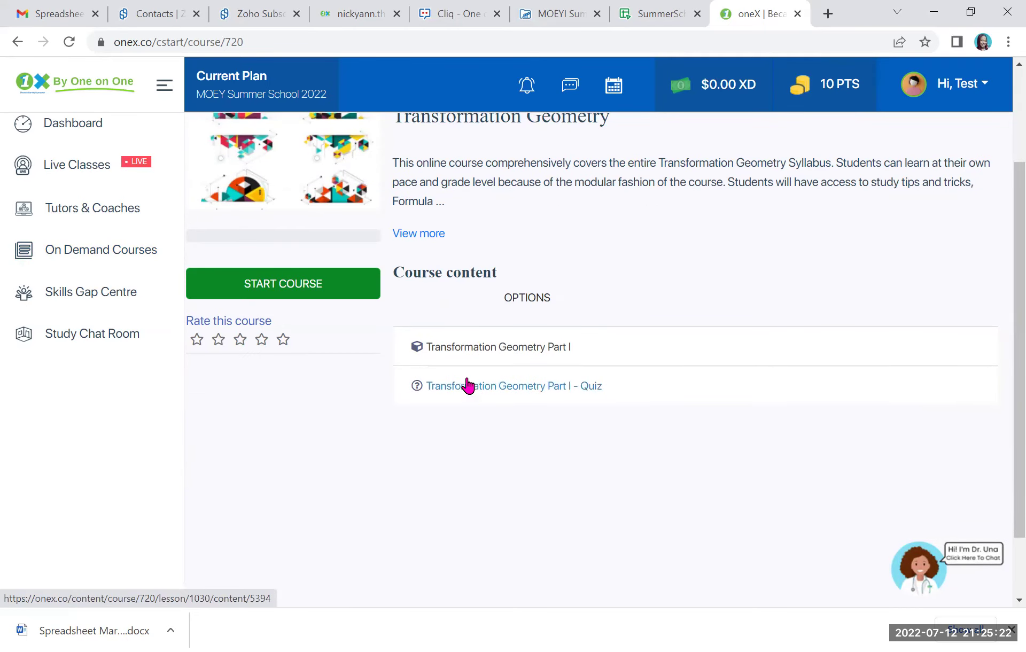
Open the Transformation Geometry Part I lesson and scroll to its video player.
left_click(458, 353)
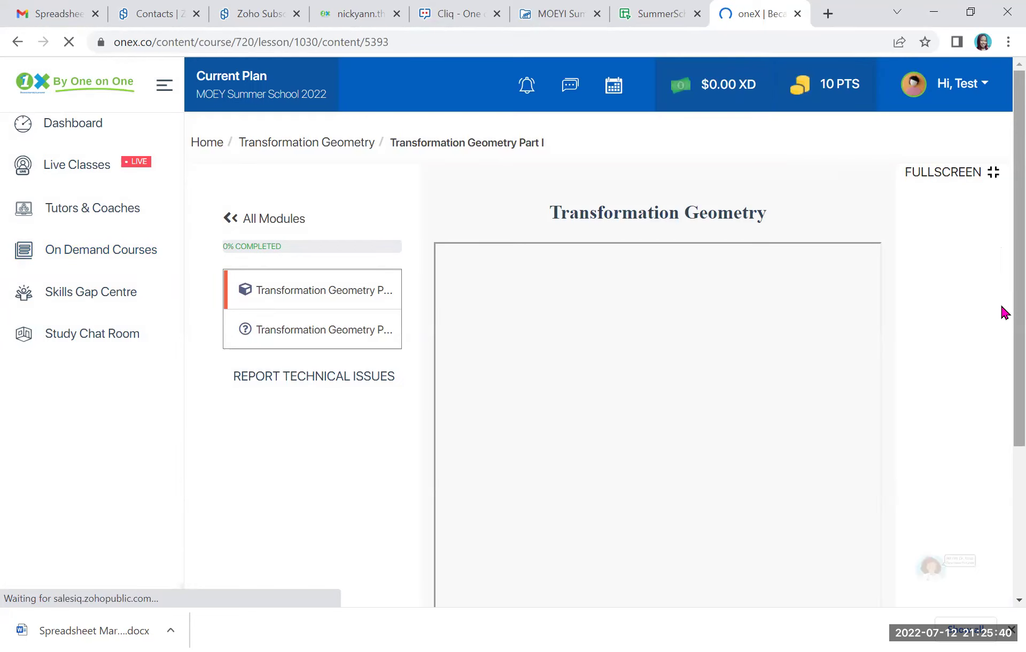
scroll(1003, 321, "down", 2)
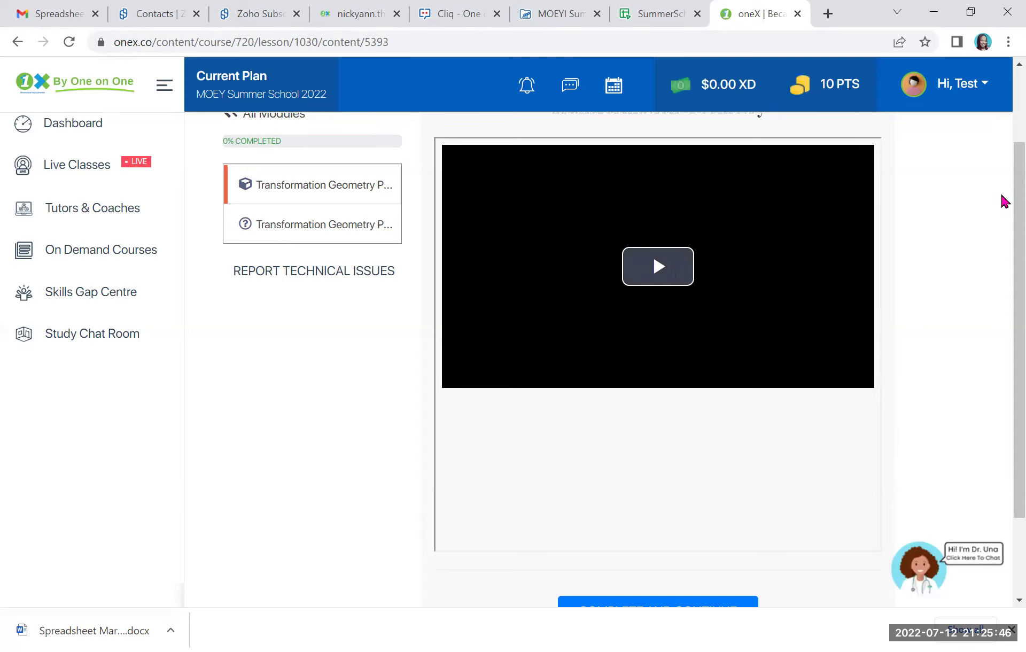
scroll(1003, 251, "down", 2)
scroll(1002, 257, "up", 4)
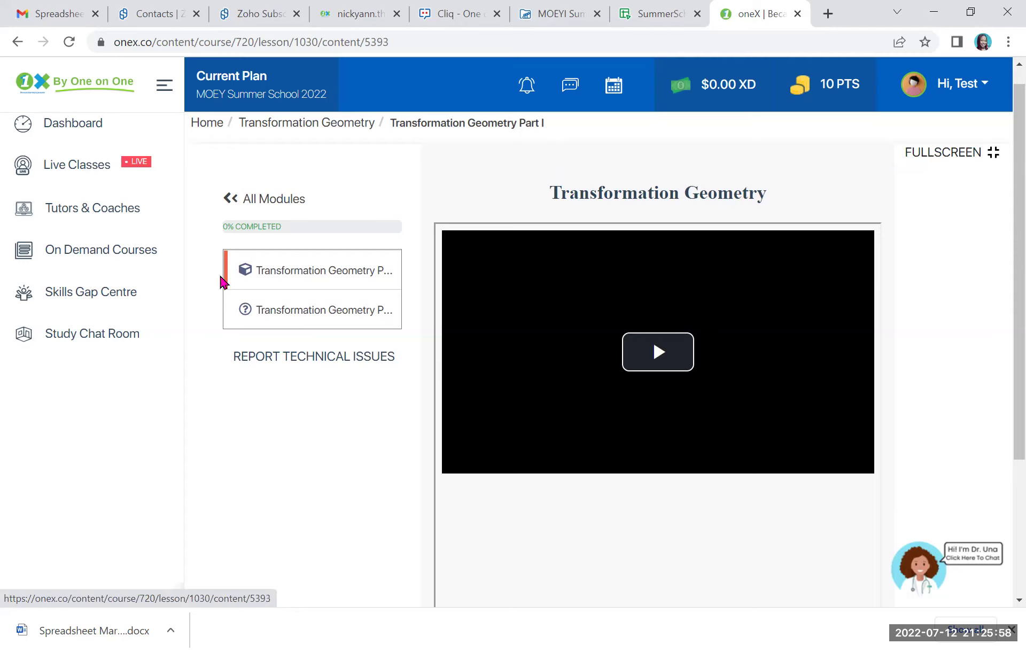
Select the Transformation Geometry Part I - Quiz in the module list.
left_click(316, 315)
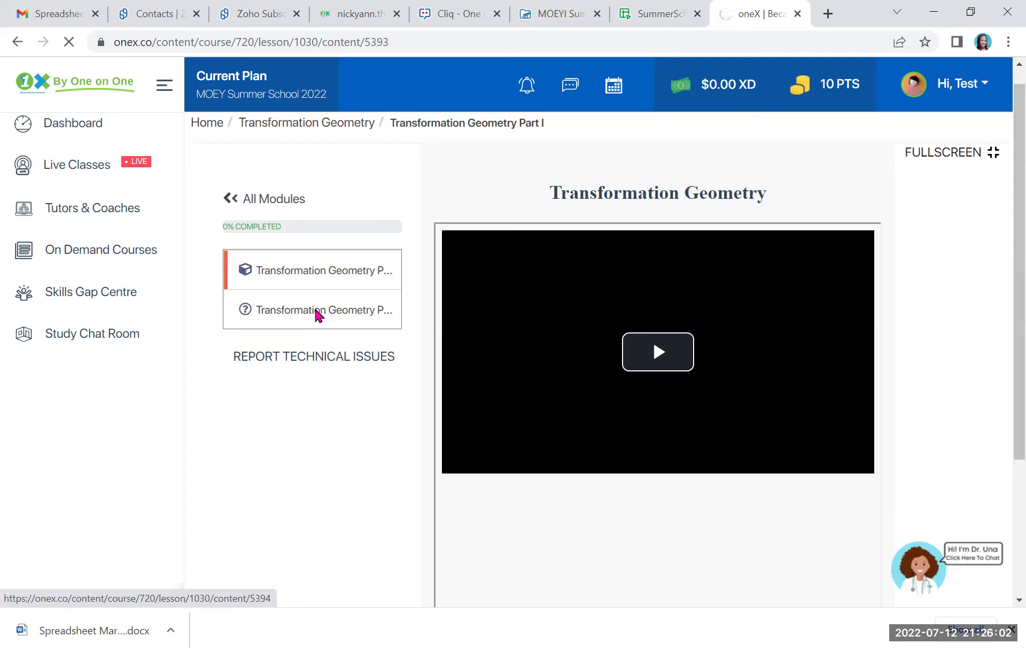